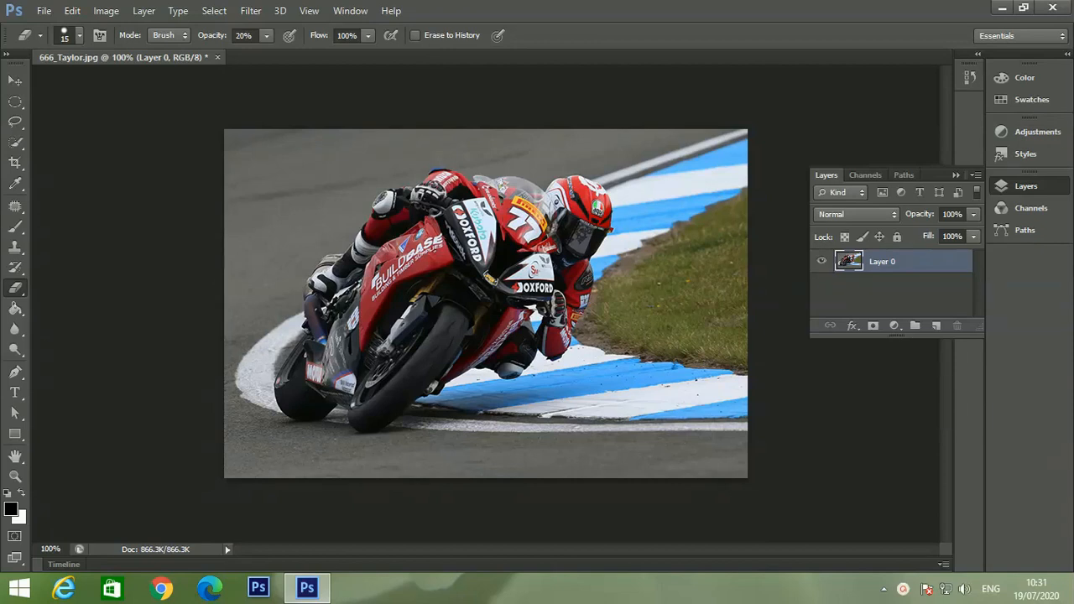
Duplicate the photo layer and open the Motion Blur filter for the original lower layer.
{"action": "key", "text": "ctrl+j"}
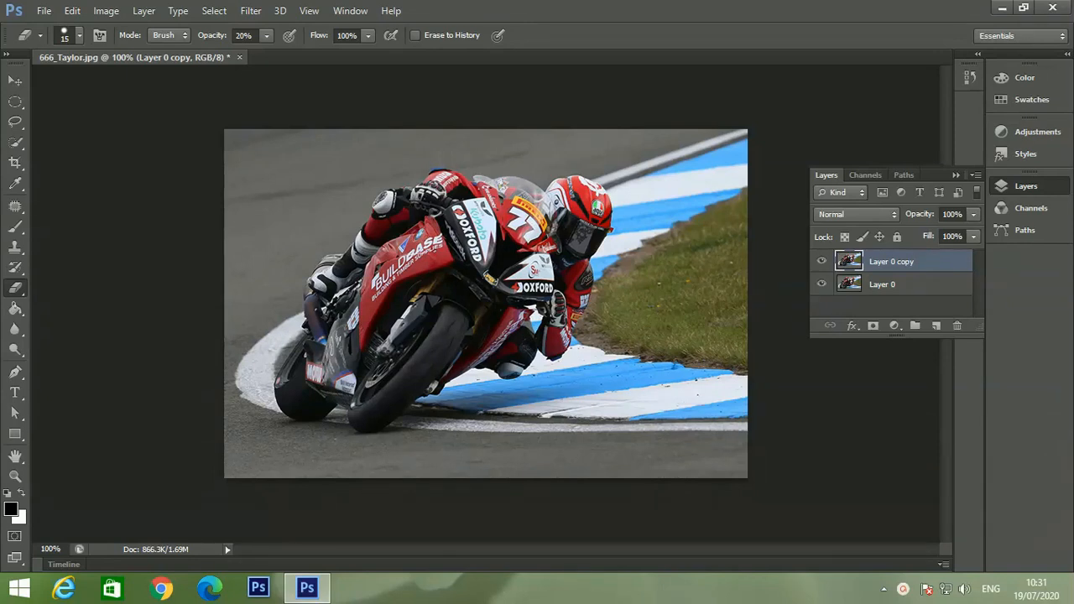
{"action": "left_click", "coordinate": [903, 284]}
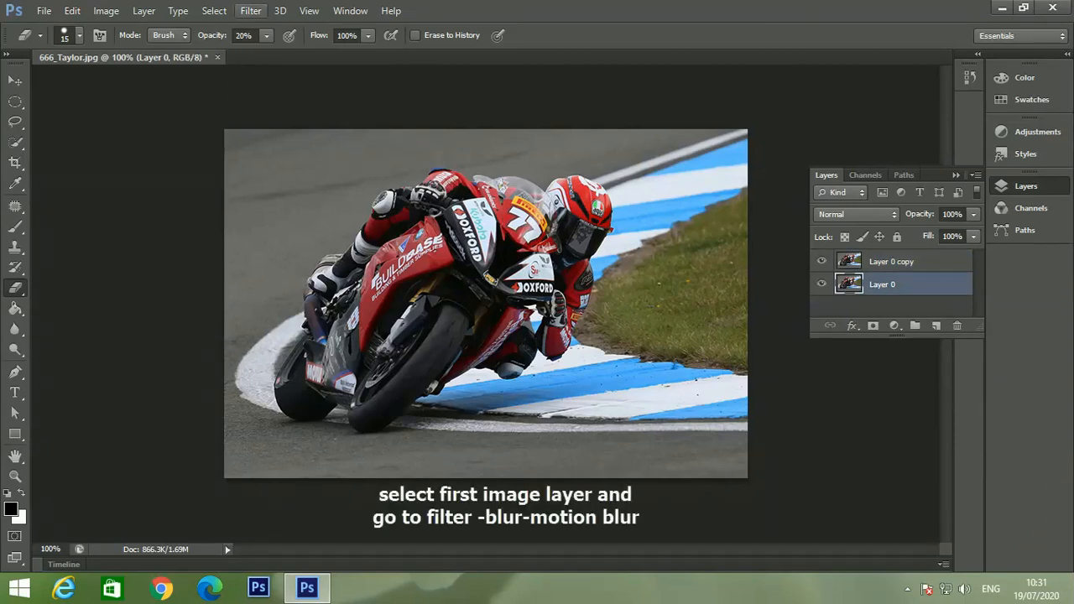
{"action": "left_click", "coordinate": [250, 10]}
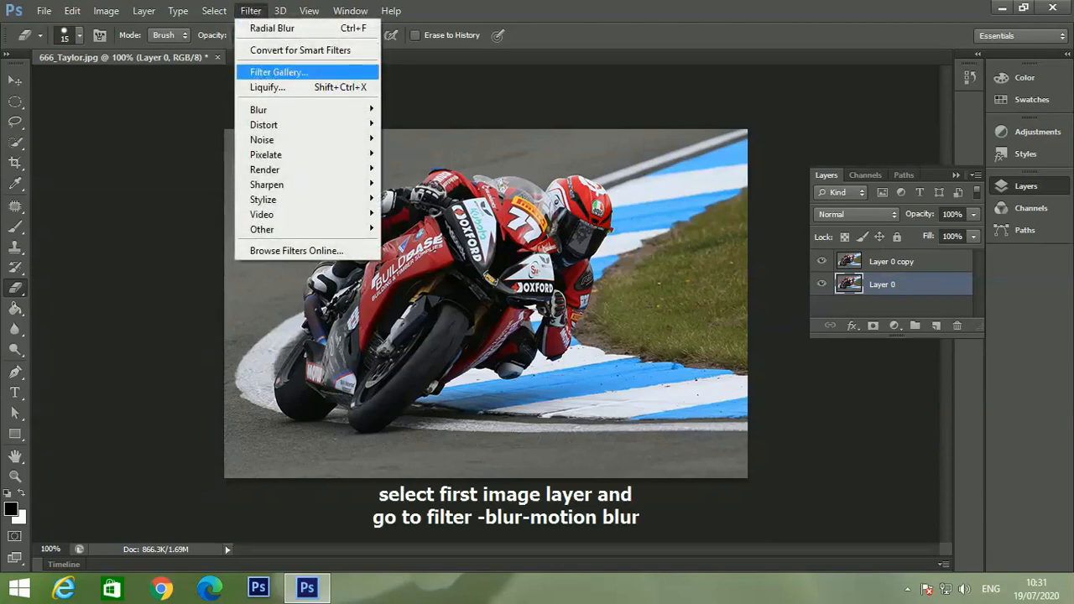
{"action": "mouse_move", "coordinate": [277, 109]}
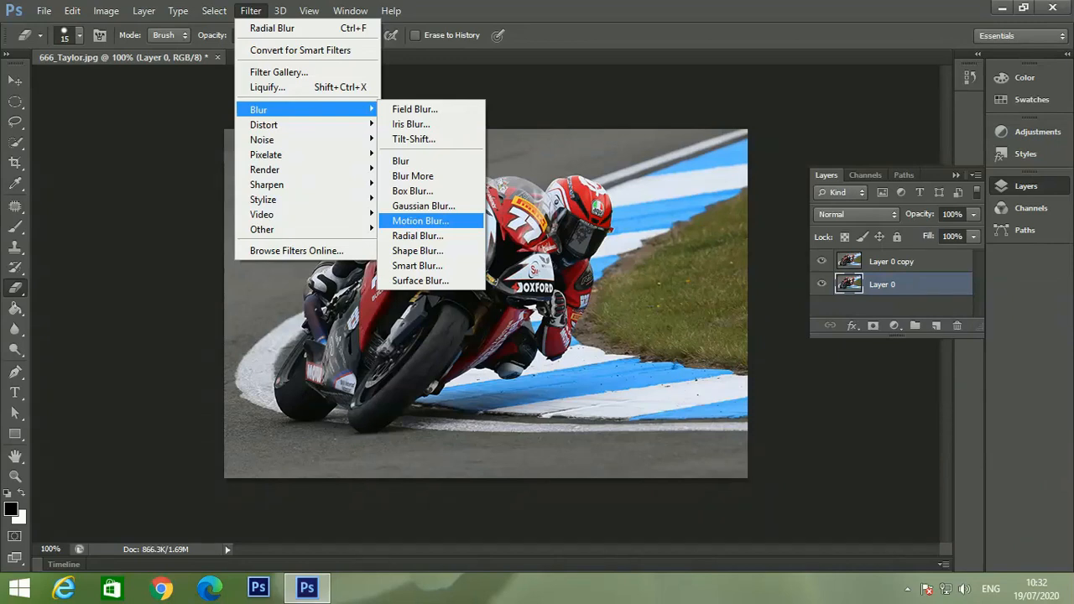
{"action": "key", "text": "Return"}
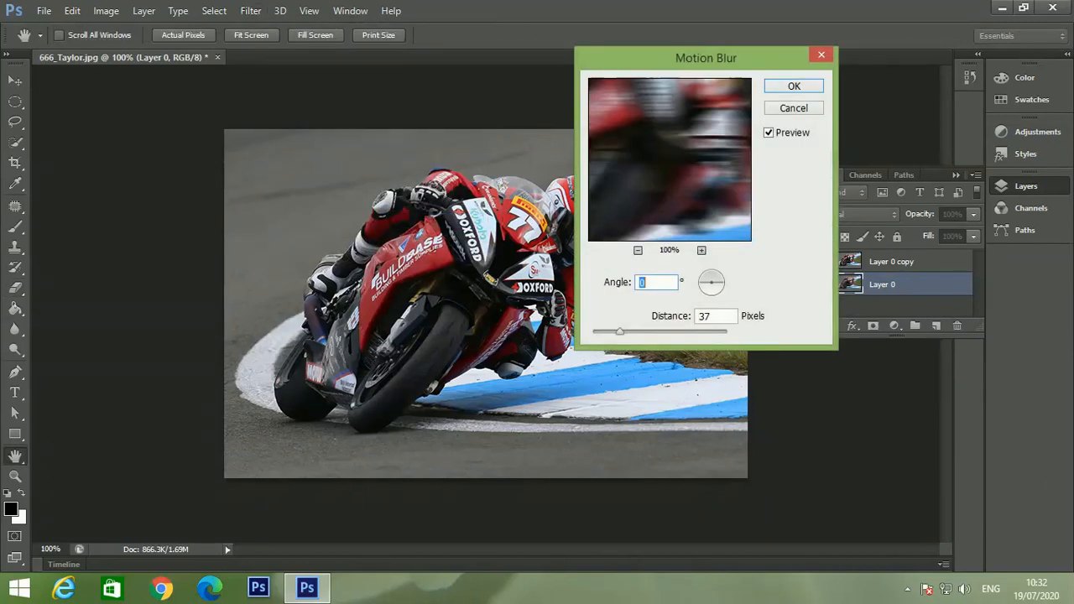
Apply the Motion Blur to the lower layer with an angle of 0° and a distance of 37 pixels.
{"action": "type", "text": "-55"}
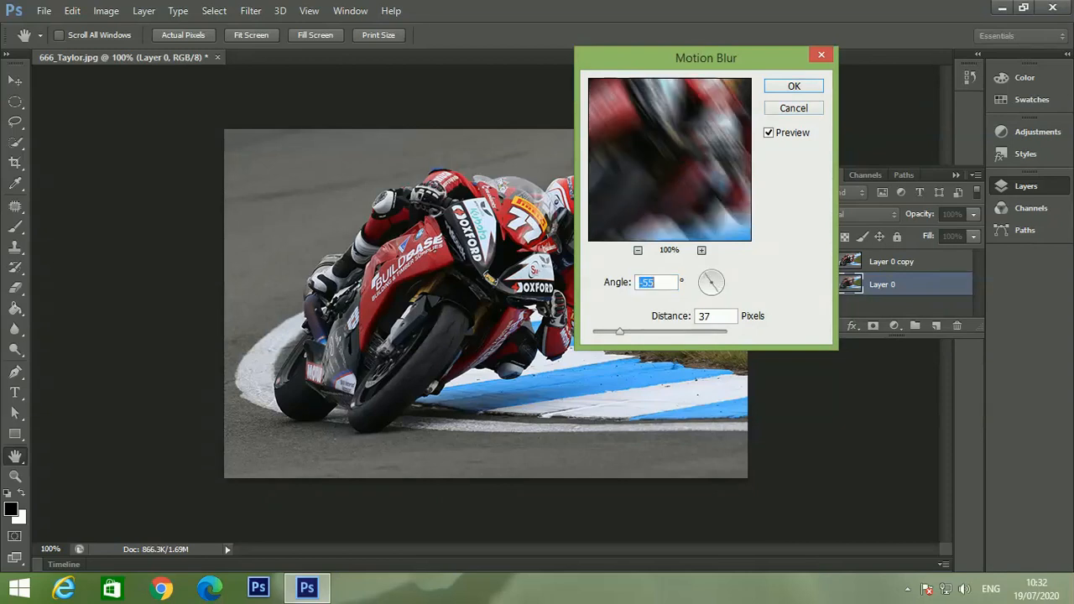
{"action": "left_click", "coordinate": [637, 250]}
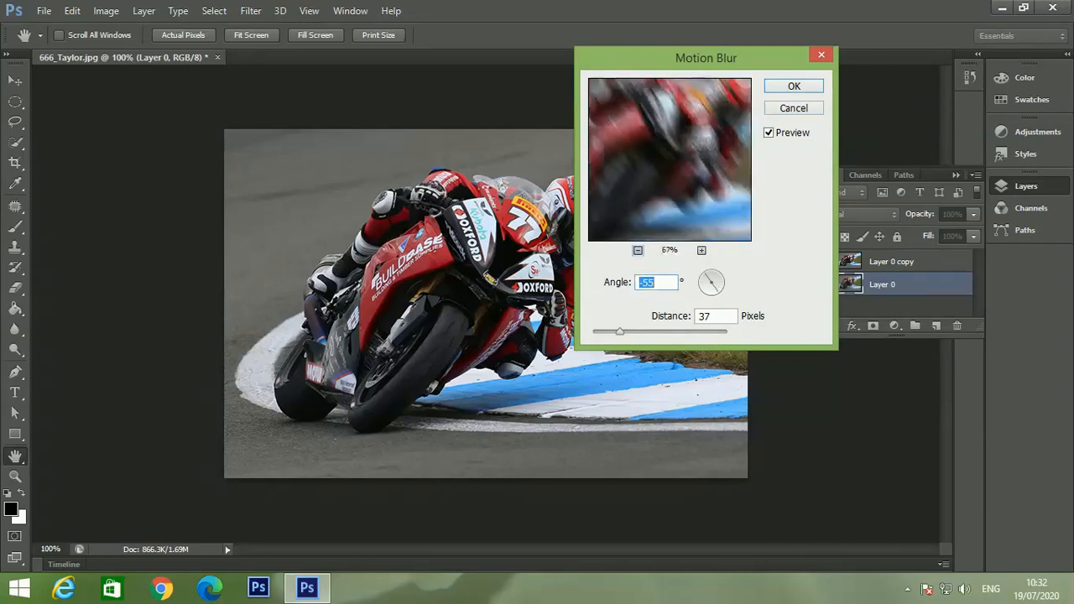
{"action": "left_click", "coordinate": [638, 250]}
{"action": "left_click", "coordinate": [638, 250]}
{"action": "left_click_drag", "start_coordinate": [716, 292], "coordinate": [720, 279]}
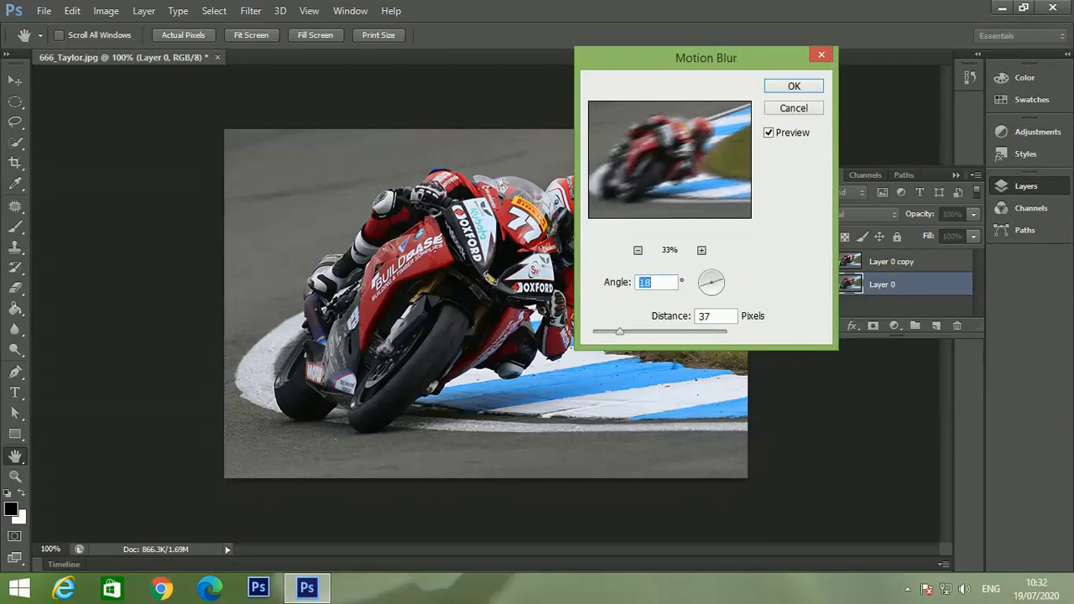
{"action": "type", "text": "0"}
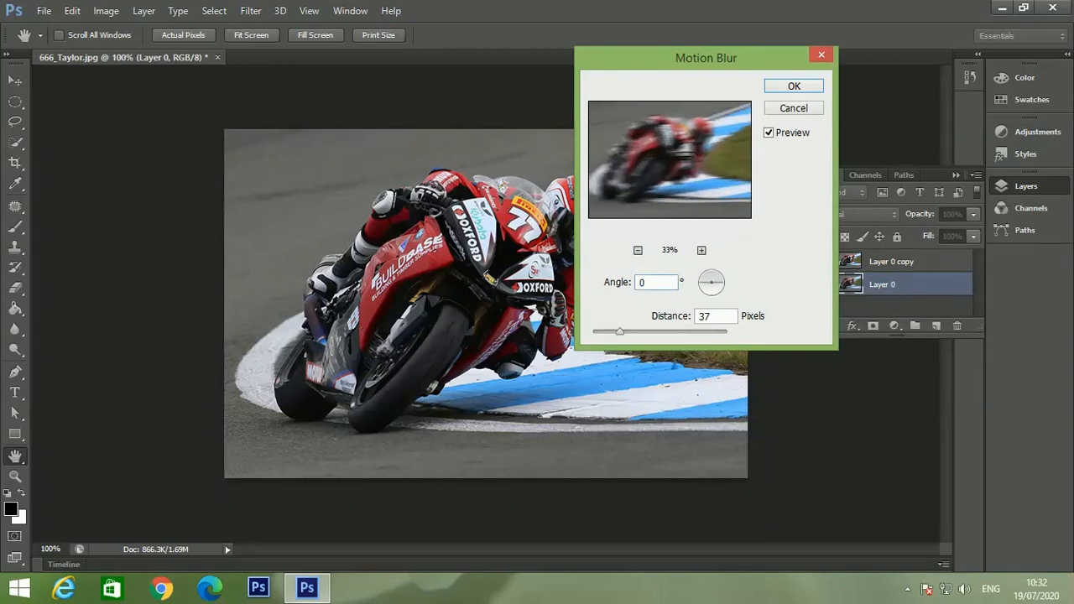
{"action": "key", "text": "Return"}
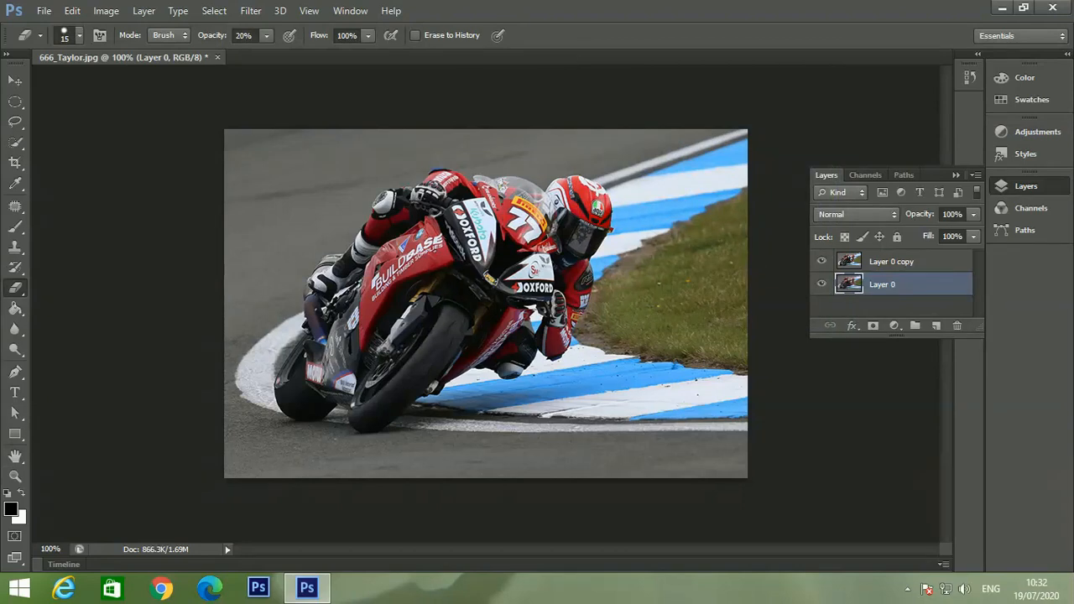
Apply a second Motion Blur to the lower layer at 0° with a distance of 31 pixels, and check it with the upper layer hidden.
{"action": "left_click", "coordinate": [250, 10]}
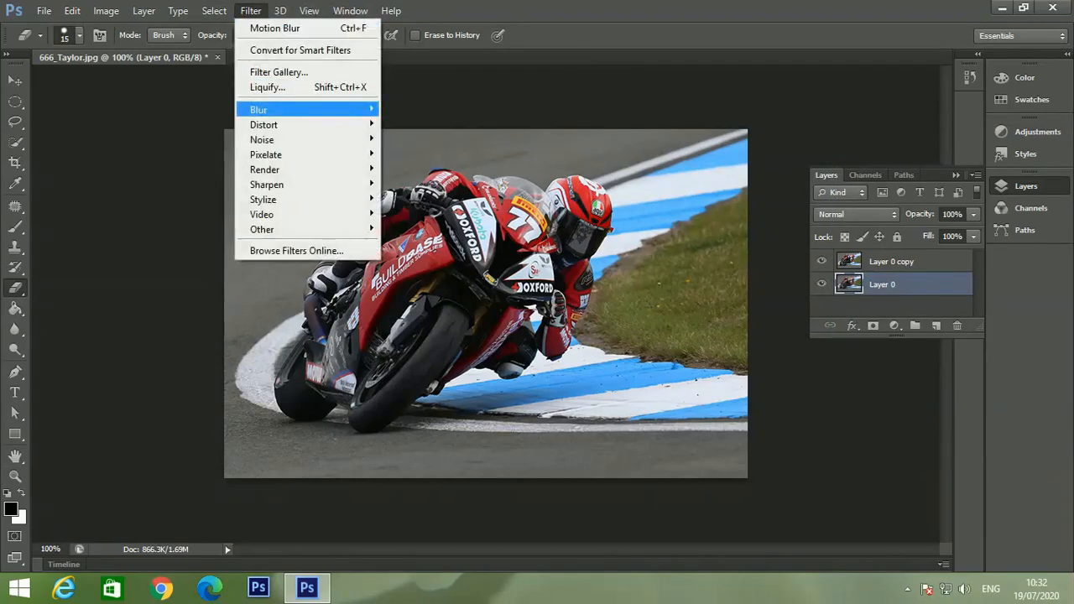
{"action": "mouse_move", "coordinate": [302, 109]}
{"action": "left_click", "coordinate": [420, 221]}
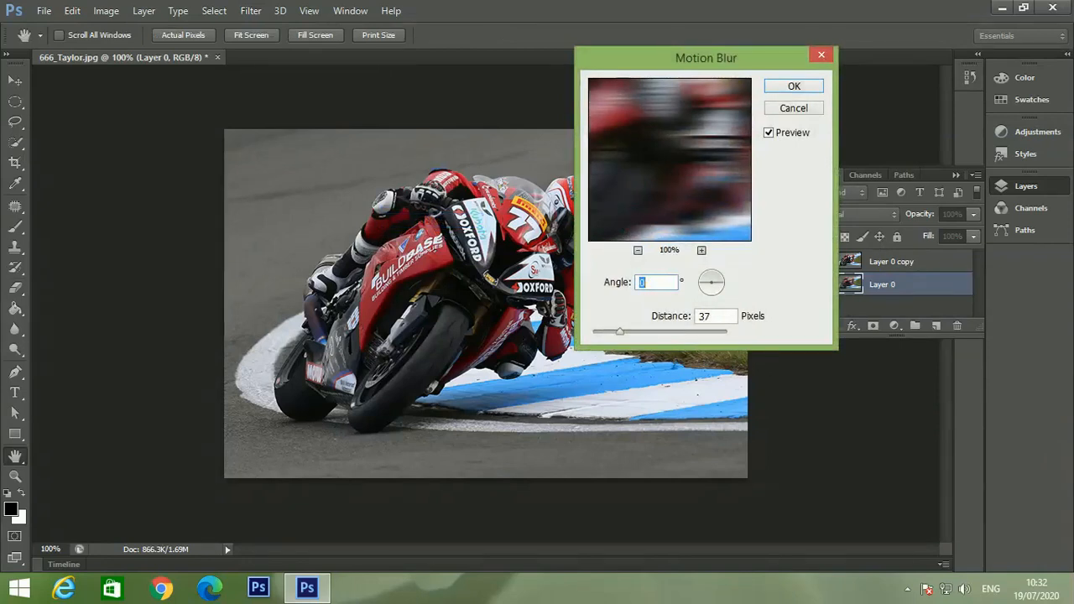
{"action": "left_click", "coordinate": [638, 250]}
{"action": "left_click", "coordinate": [638, 250]}
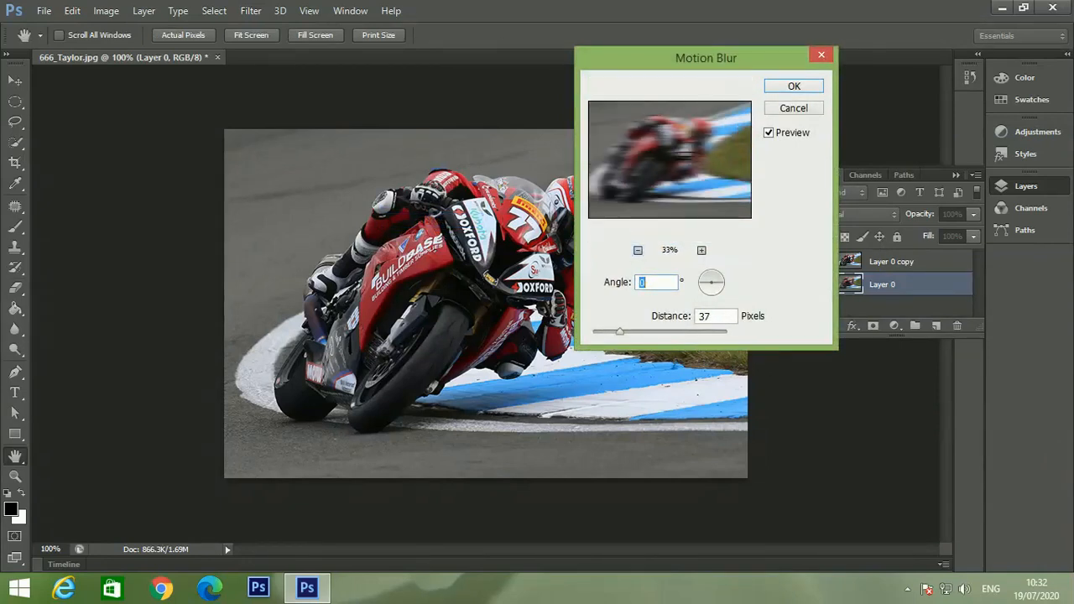
{"action": "mouse_move", "coordinate": [619, 332]}
{"action": "left_mouse_down"}
{"action": "mouse_move", "coordinate": [672, 331]}
{"action": "mouse_move", "coordinate": [607, 331]}
{"action": "mouse_move", "coordinate": [626, 331]}
{"action": "left_mouse_up"}
{"action": "double_click", "coordinate": [699, 316]}
{"action": "key", "text": "Down"}
{"action": "key", "text": "Down"}
{"action": "key", "text": "Down"}
{"action": "key", "text": "Down"}
{"action": "key", "text": "Down"}
{"action": "key", "text": "Down"}
{"action": "key", "text": "Down"}
{"action": "key", "text": "Down"}
{"action": "key", "text": "Down"}
{"action": "key", "text": "Down"}
{"action": "key", "text": "Down"}
{"action": "key", "text": "Down"}
{"action": "key", "text": "Down"}
{"action": "key", "text": "Down"}
{"action": "key", "text": "Down"}
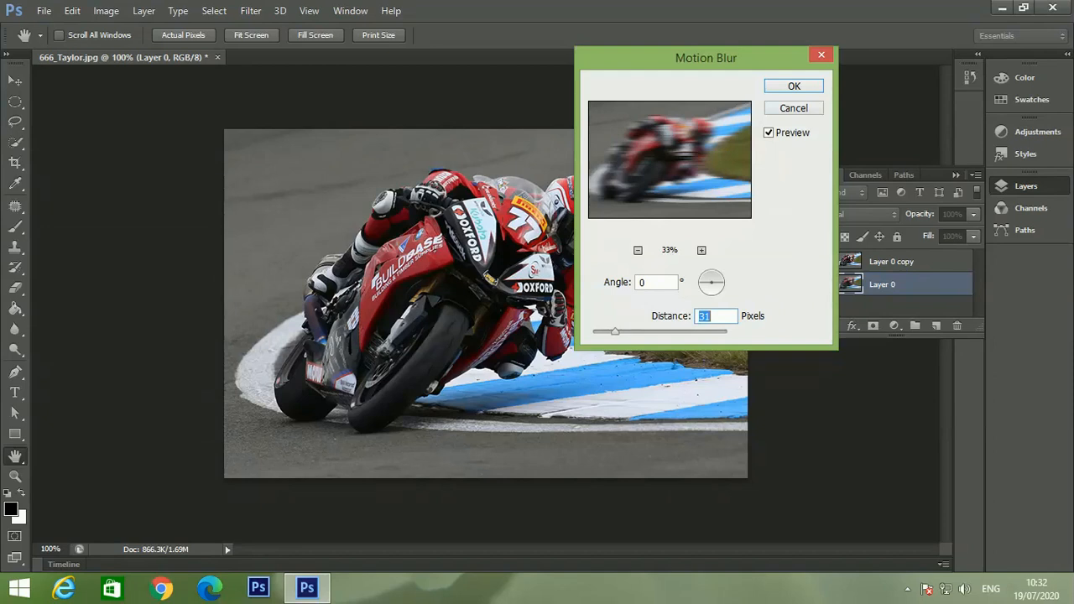
{"action": "key", "text": "Return"}
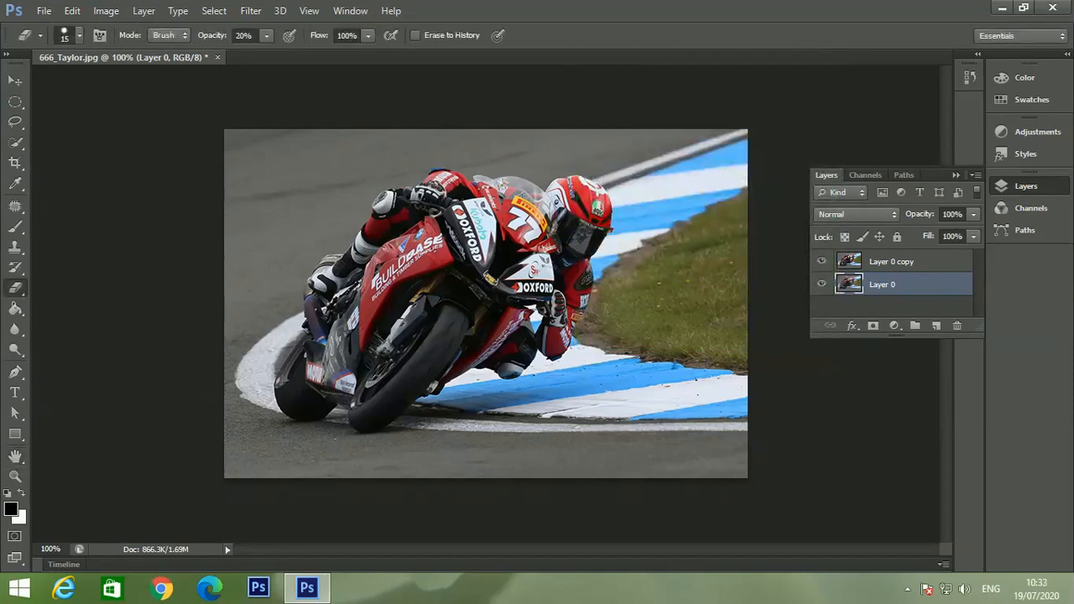
{"action": "left_click", "coordinate": [821, 261]}
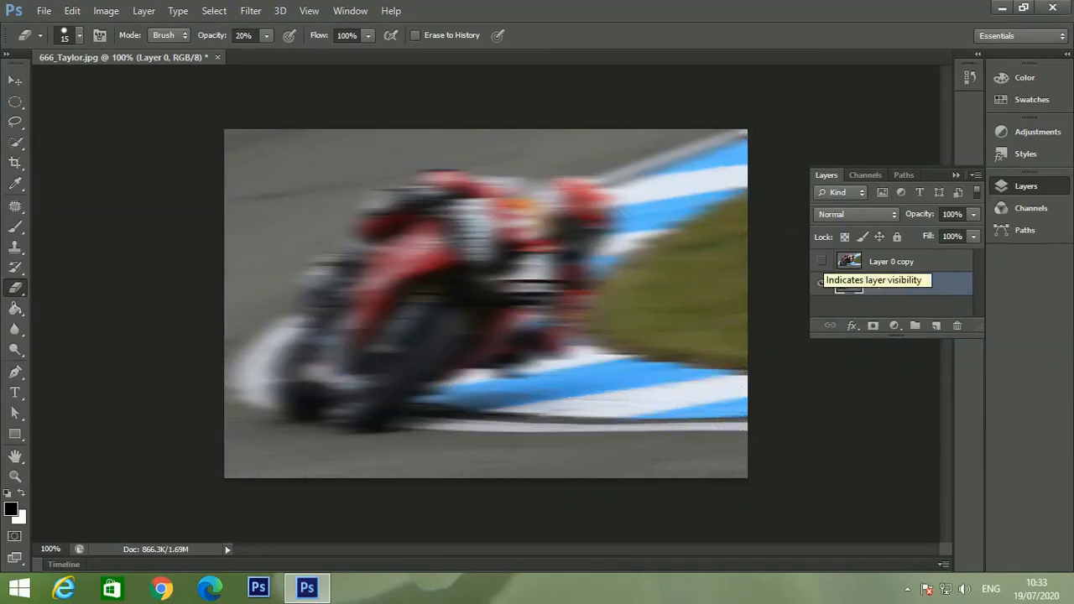
{"action": "left_click", "coordinate": [822, 260]}
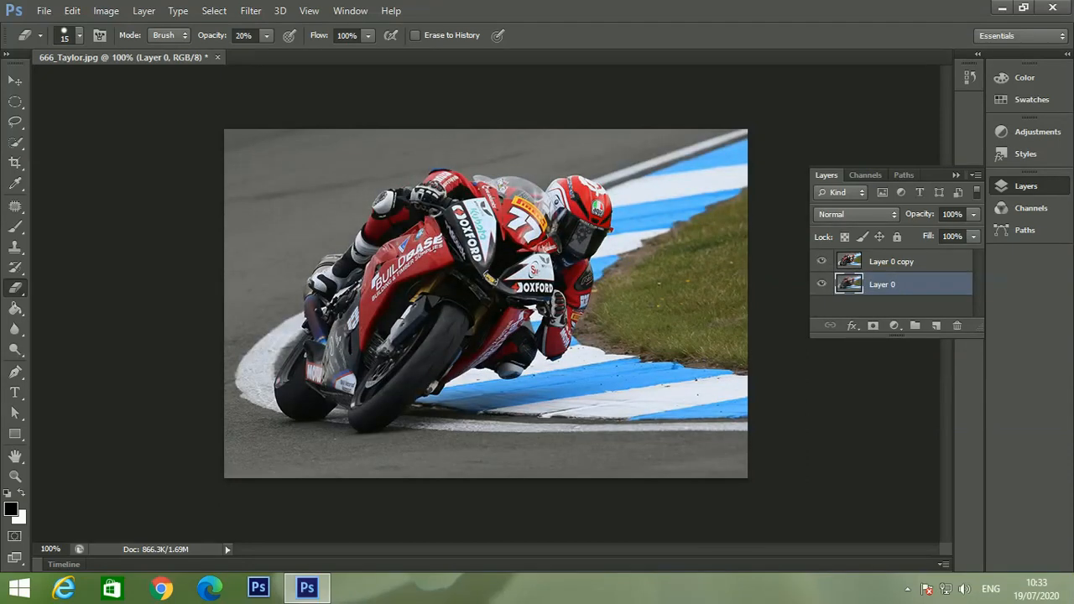
Add a layer mask to Layer 0 copy, invert it to black, and set up the Brush tool with white as the foreground colour.
{"action": "left_click", "coordinate": [891, 261]}
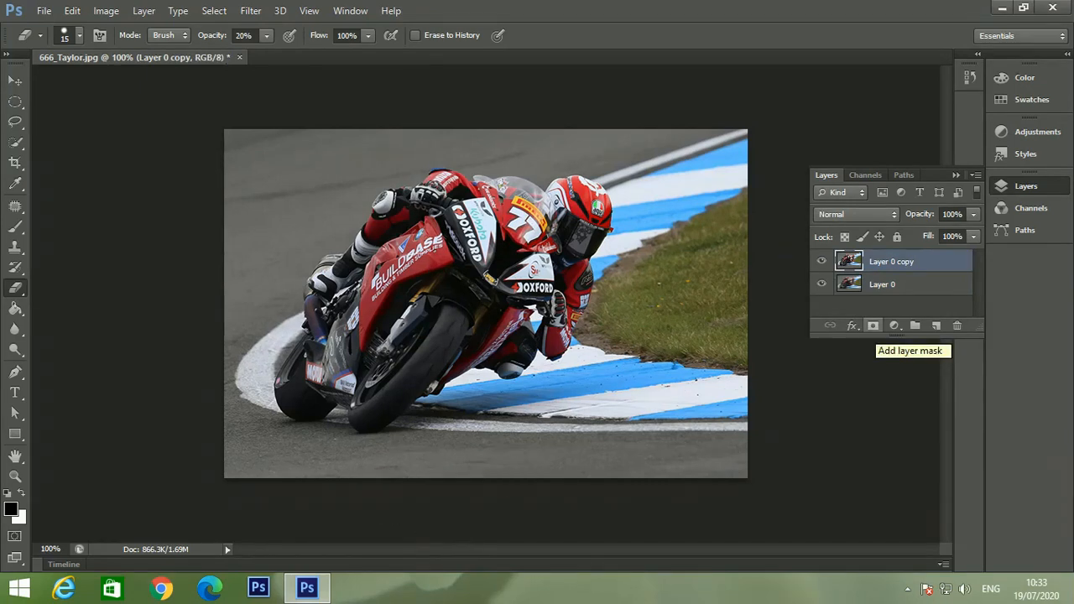
{"action": "left_click", "coordinate": [873, 326]}
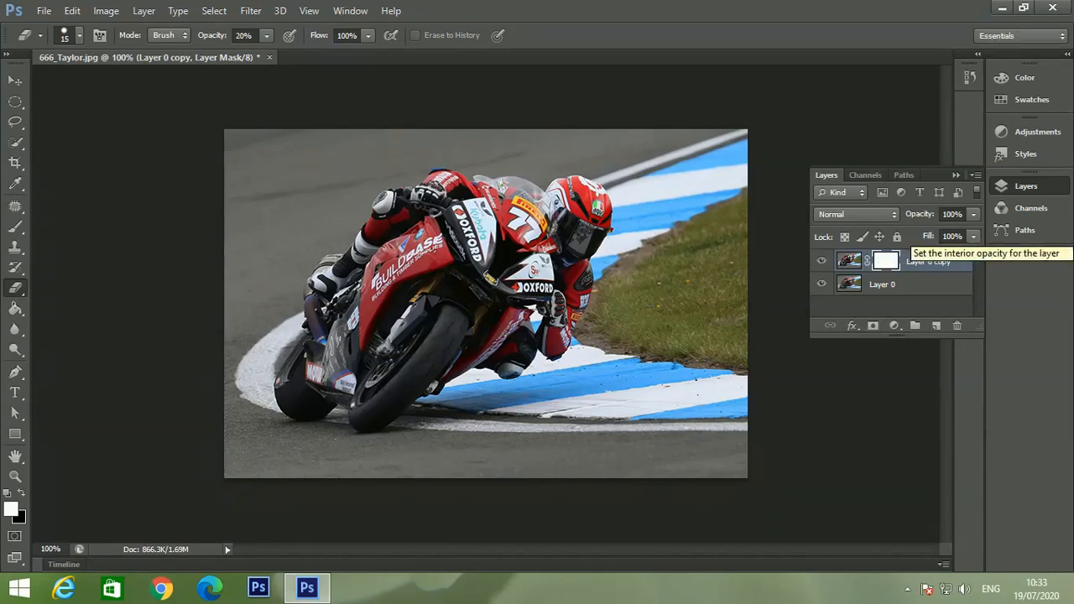
{"action": "key", "text": "ctrl+i"}
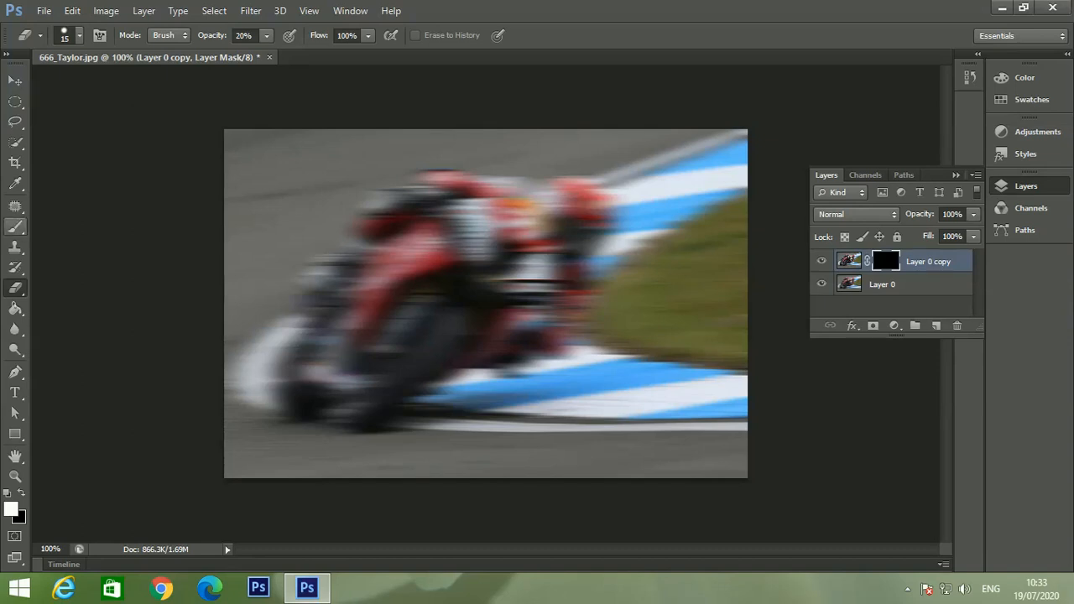
{"action": "left_click", "coordinate": [16, 226]}
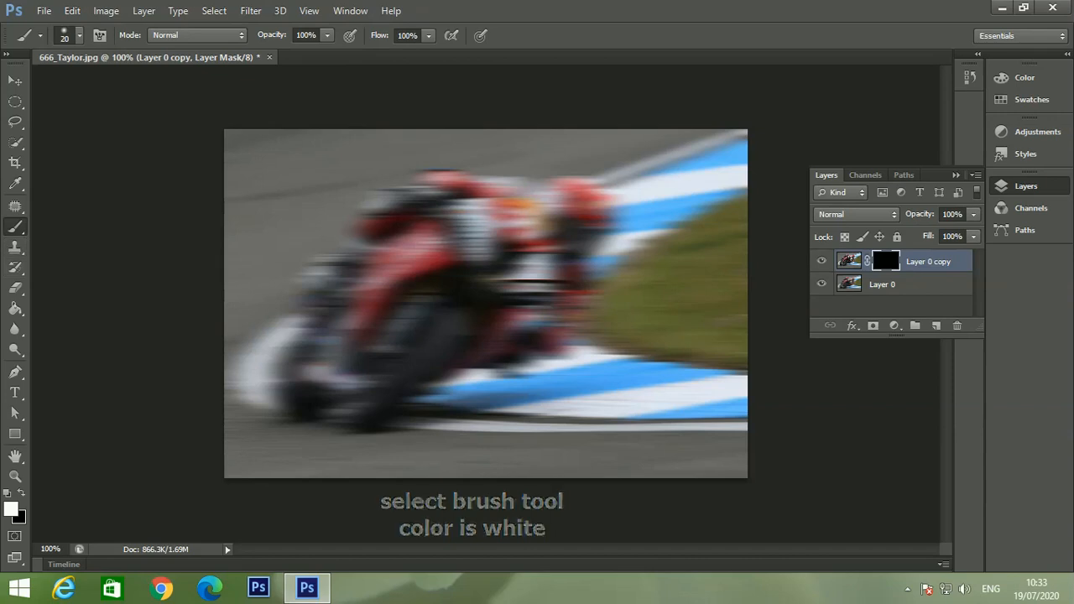
{"action": "key", "text": "x"}
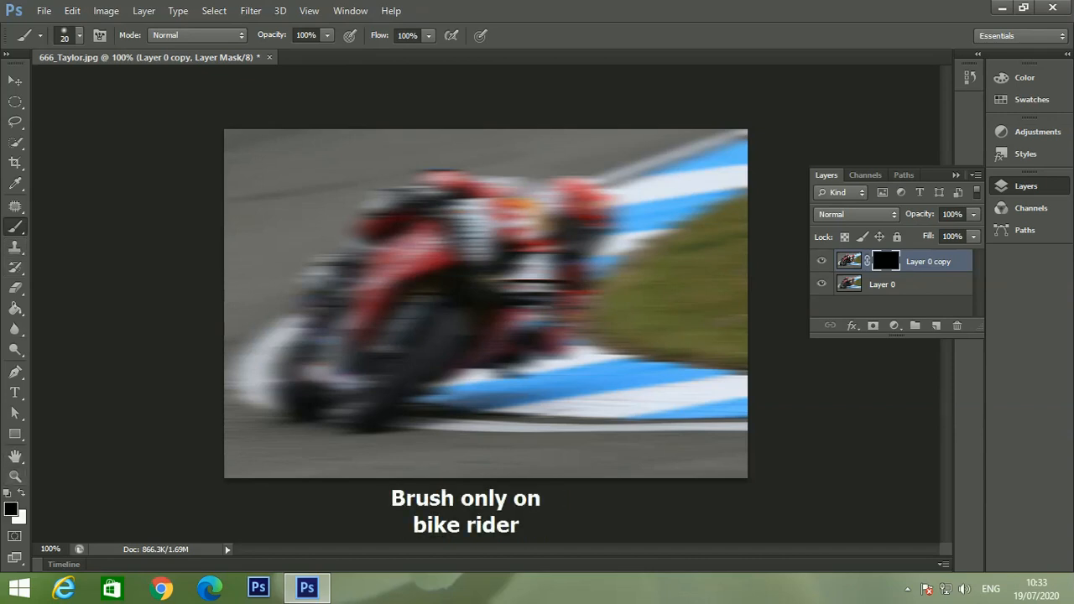
{"action": "key", "text": "x"}
Try painting the mask white with a 20 px brush over the rider's helmet, front fairing and front wheel.
{"action": "mouse_move", "coordinate": [430, 304]}
{"action": "left_mouse_down"}
{"action": "mouse_move", "coordinate": [470, 243]}
{"action": "mouse_move", "coordinate": [423, 292]}
{"action": "left_mouse_up"}
{"action": "mouse_move", "coordinate": [472, 243]}
{"action": "left_mouse_down"}
{"action": "mouse_move", "coordinate": [497, 217]}
{"action": "mouse_move", "coordinate": [485, 251]}
{"action": "mouse_move", "coordinate": [501, 228]}
{"action": "mouse_move", "coordinate": [529, 237]}
{"action": "mouse_move", "coordinate": [554, 227]}
{"action": "mouse_move", "coordinate": [514, 220]}
{"action": "mouse_move", "coordinate": [583, 185]}
{"action": "mouse_move", "coordinate": [579, 224]}
{"action": "mouse_move", "coordinate": [586, 183]}
{"action": "mouse_move", "coordinate": [601, 197]}
{"action": "mouse_move", "coordinate": [597, 186]}
{"action": "mouse_move", "coordinate": [594, 243]}
{"action": "mouse_move", "coordinate": [560, 260]}
{"action": "mouse_move", "coordinate": [603, 219]}
{"action": "mouse_move", "coordinate": [587, 251]}
{"action": "mouse_move", "coordinate": [543, 278]}
{"action": "mouse_move", "coordinate": [513, 282]}
{"action": "mouse_move", "coordinate": [528, 264]}
{"action": "mouse_move", "coordinate": [484, 287]}
{"action": "mouse_move", "coordinate": [553, 290]}
{"action": "mouse_move", "coordinate": [522, 333]}
{"action": "mouse_move", "coordinate": [531, 308]}
{"action": "mouse_move", "coordinate": [516, 326]}
{"action": "mouse_move", "coordinate": [559, 293]}
{"action": "mouse_move", "coordinate": [556, 316]}
{"action": "left_mouse_up"}
{"action": "mouse_move", "coordinate": [583, 267]}
{"action": "left_mouse_down"}
{"action": "mouse_move", "coordinate": [585, 300]}
{"action": "mouse_move", "coordinate": [566, 340]}
{"action": "mouse_move", "coordinate": [527, 357]}
{"action": "mouse_move", "coordinate": [489, 340]}
{"action": "mouse_move", "coordinate": [500, 344]}
{"action": "left_mouse_up"}
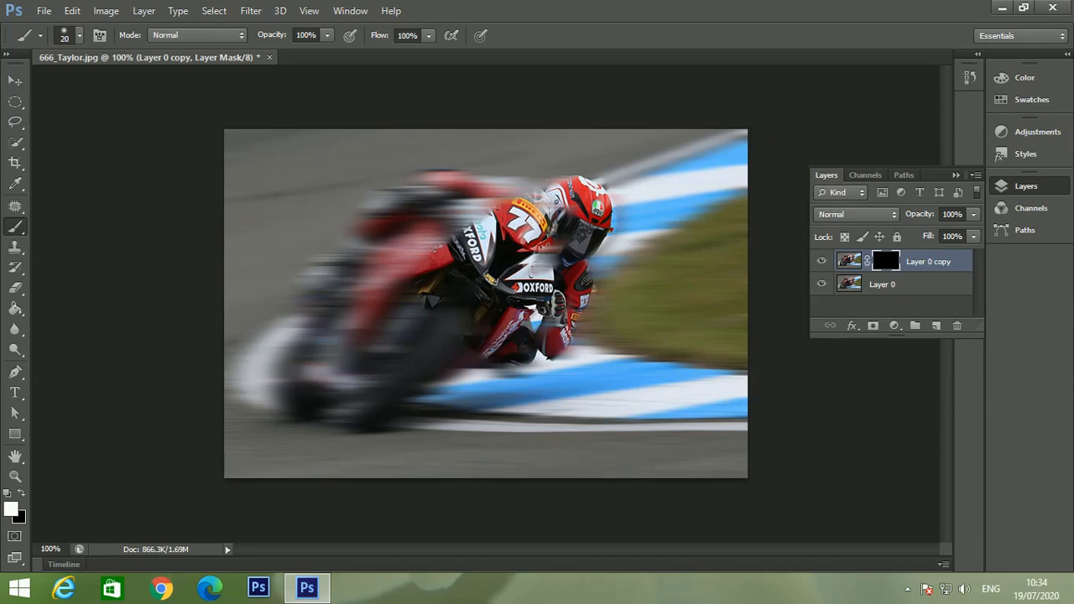
{"action": "mouse_move", "coordinate": [437, 318]}
{"action": "left_mouse_down"}
{"action": "mouse_move", "coordinate": [418, 308]}
{"action": "mouse_move", "coordinate": [399, 321]}
{"action": "left_mouse_up"}
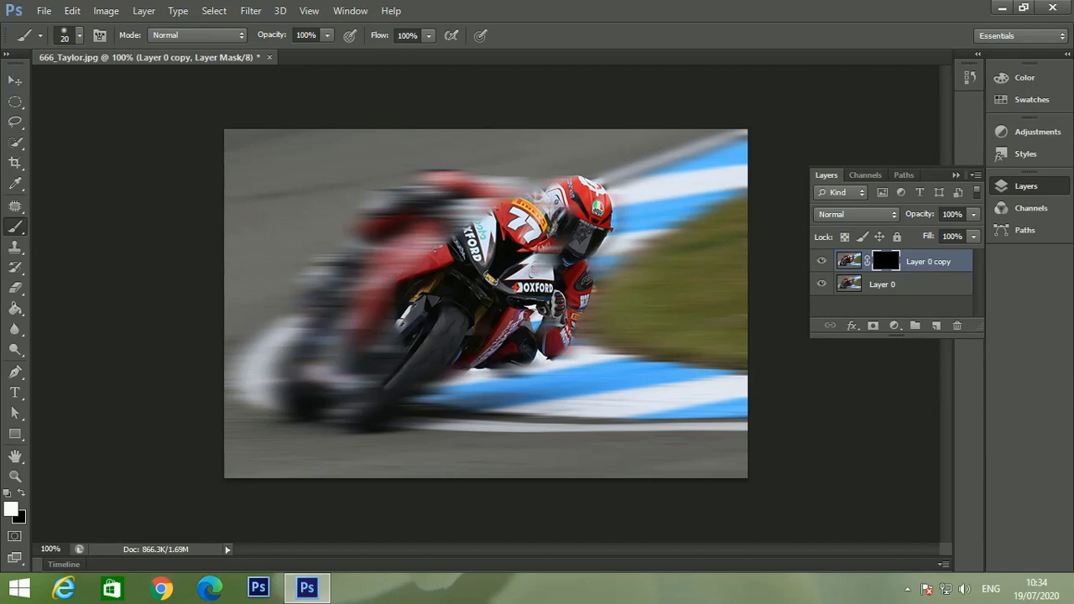
{"action": "key", "text": "ctrl+z"}
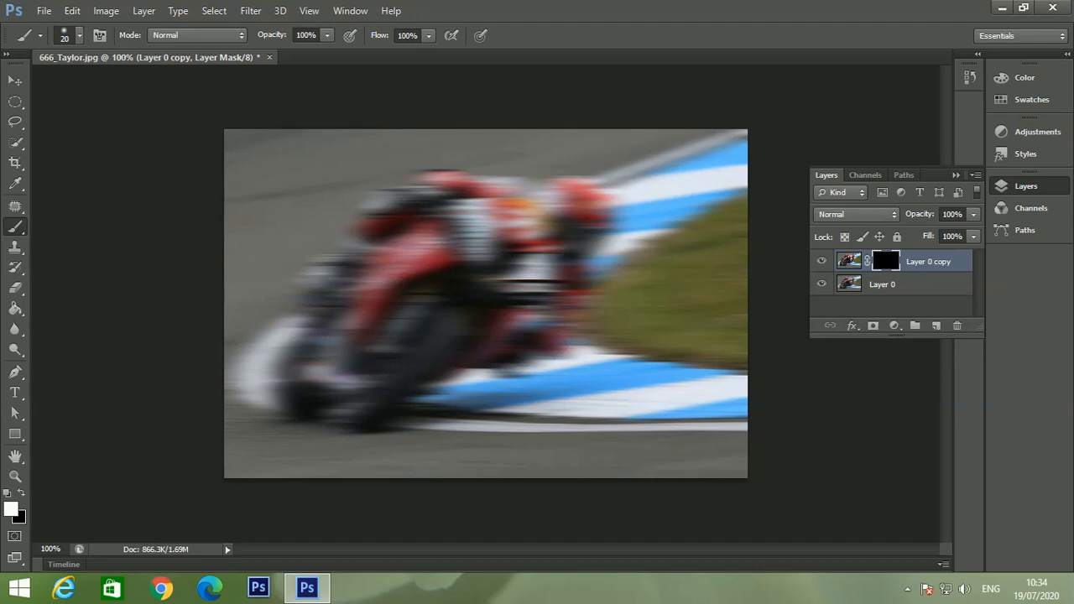
Paint the mask white with a 50 px brush over the rider's helmet, arms and leg and the bike's front and side fairings.
{"action": "mouse_move", "coordinate": [485, 277]}
{"action": "left_mouse_down"}
{"action": "mouse_move", "coordinate": [527, 256]}
{"action": "mouse_move", "coordinate": [509, 238]}
{"action": "mouse_move", "coordinate": [521, 235]}
{"action": "mouse_move", "coordinate": [478, 247]}
{"action": "mouse_move", "coordinate": [533, 224]}
{"action": "mouse_move", "coordinate": [474, 248]}
{"action": "mouse_move", "coordinate": [540, 223]}
{"action": "mouse_move", "coordinate": [472, 239]}
{"action": "mouse_move", "coordinate": [461, 220]}
{"action": "mouse_move", "coordinate": [525, 219]}
{"action": "mouse_move", "coordinate": [541, 194]}
{"action": "mouse_move", "coordinate": [594, 195]}
{"action": "left_mouse_up"}
{"action": "mouse_move", "coordinate": [537, 256]}
{"action": "left_mouse_down"}
{"action": "mouse_move", "coordinate": [526, 285]}
{"action": "mouse_move", "coordinate": [550, 287]}
{"action": "mouse_move", "coordinate": [544, 314]}
{"action": "mouse_move", "coordinate": [587, 273]}
{"action": "mouse_move", "coordinate": [553, 333]}
{"action": "mouse_move", "coordinate": [520, 356]}
{"action": "mouse_move", "coordinate": [499, 341]}
{"action": "mouse_move", "coordinate": [478, 291]}
{"action": "left_mouse_up"}
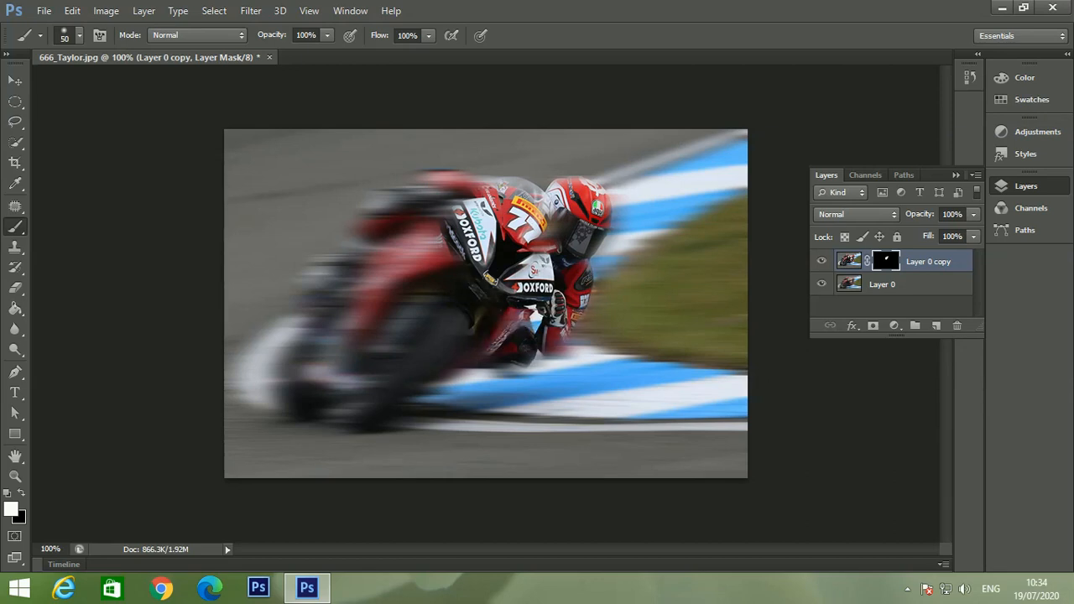
{"action": "mouse_move", "coordinate": [470, 218]}
{"action": "left_mouse_down"}
{"action": "mouse_move", "coordinate": [411, 243]}
{"action": "mouse_move", "coordinate": [419, 256]}
{"action": "mouse_move", "coordinate": [428, 185]}
{"action": "mouse_move", "coordinate": [445, 173]}
{"action": "mouse_move", "coordinate": [382, 205]}
{"action": "mouse_move", "coordinate": [365, 272]}
{"action": "mouse_move", "coordinate": [394, 269]}
{"action": "mouse_move", "coordinate": [373, 290]}
{"action": "mouse_move", "coordinate": [349, 266]}
{"action": "mouse_move", "coordinate": [311, 292]}
{"action": "mouse_move", "coordinate": [331, 259]}
{"action": "left_mouse_up"}
Reduce the brush to 35 px and paint the mask white over the bike's lower fairing, the rider's knee, the windscreen and the helmet and elbow edges.
{"action": "key", "text": "bracketleft"}
{"action": "key", "text": "bracketleft"}
{"action": "key", "text": "bracketleft"}
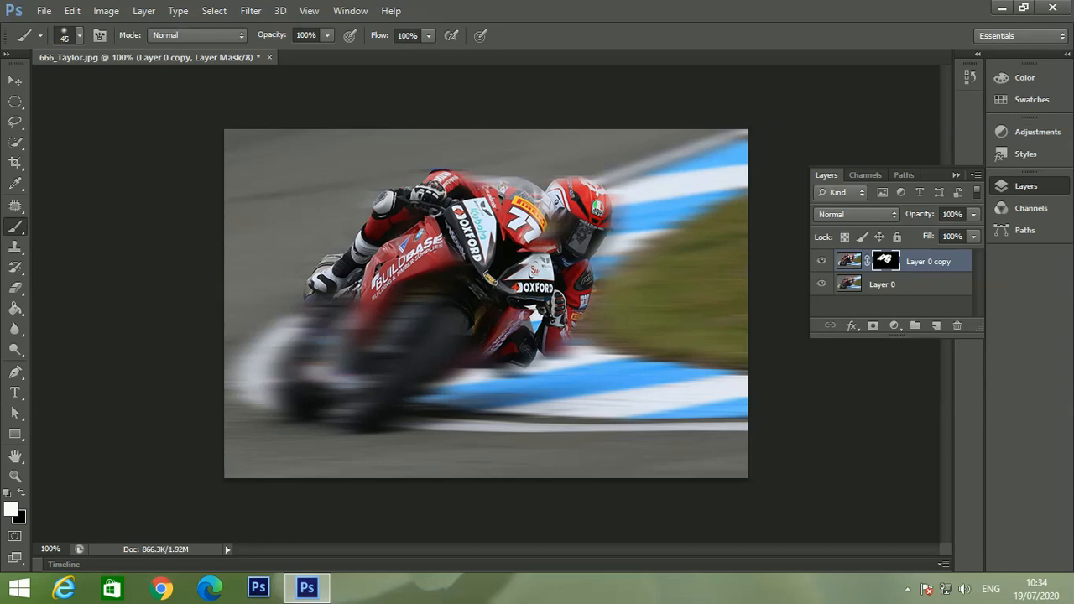
{"action": "mouse_move", "coordinate": [356, 307]}
{"action": "left_mouse_down"}
{"action": "mouse_move", "coordinate": [350, 329]}
{"action": "mouse_move", "coordinate": [336, 297]}
{"action": "mouse_move", "coordinate": [328, 302]}
{"action": "mouse_move", "coordinate": [327, 382]}
{"action": "left_mouse_up"}
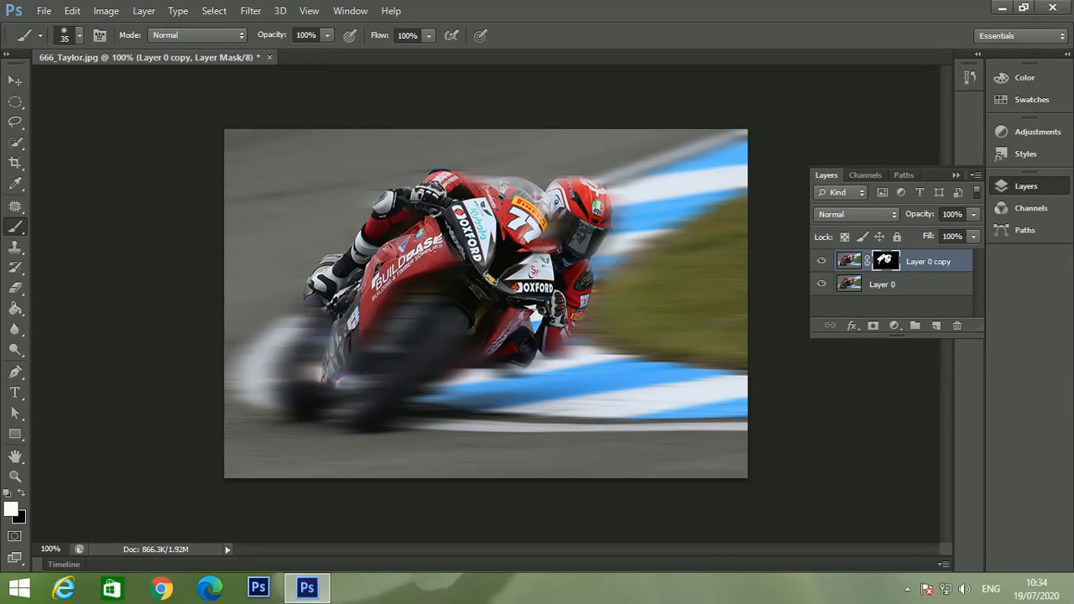
{"action": "left_click_drag", "start_coordinate": [534, 366], "coordinate": [475, 368]}
{"action": "left_click_drag", "start_coordinate": [508, 182], "coordinate": [459, 179]}
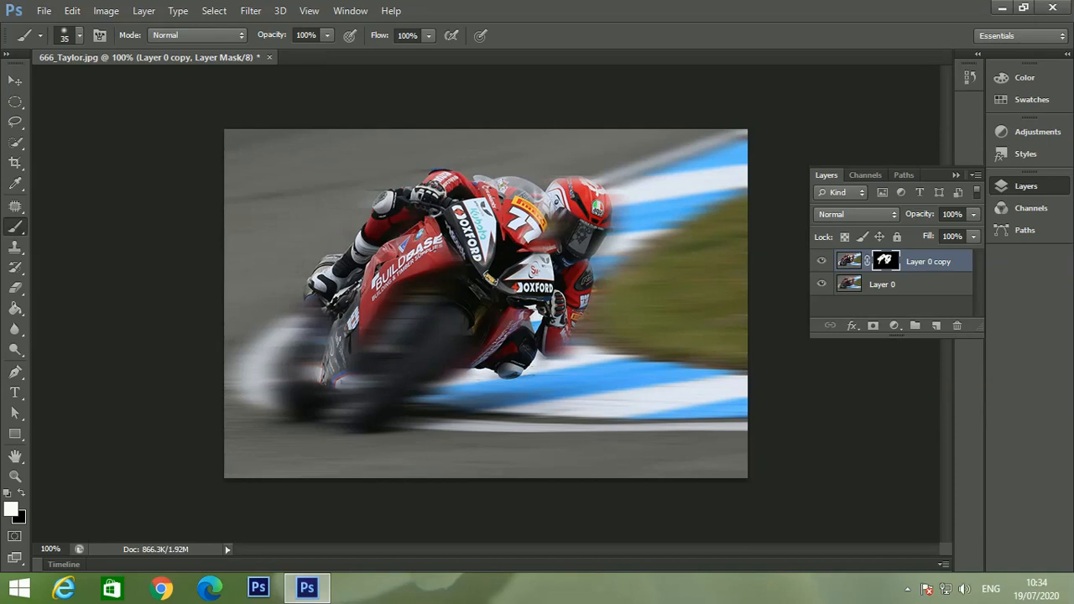
{"action": "mouse_move", "coordinate": [554, 180]}
{"action": "left_mouse_down"}
{"action": "mouse_move", "coordinate": [608, 183]}
{"action": "mouse_move", "coordinate": [614, 219]}
{"action": "mouse_move", "coordinate": [564, 359]}
{"action": "left_mouse_up"}
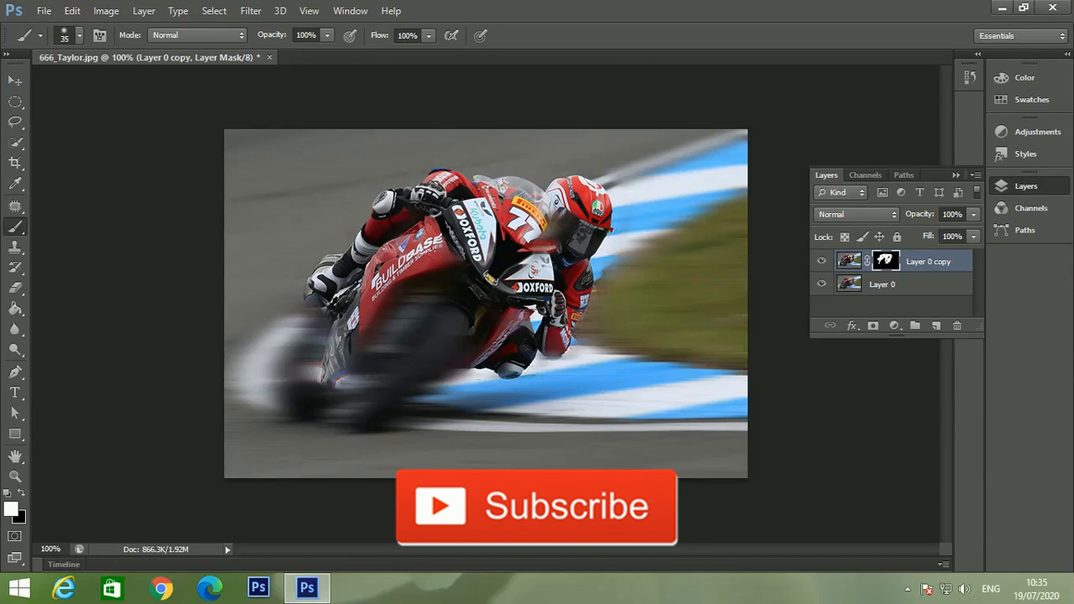
{"action": "left_click", "coordinate": [907, 589]}
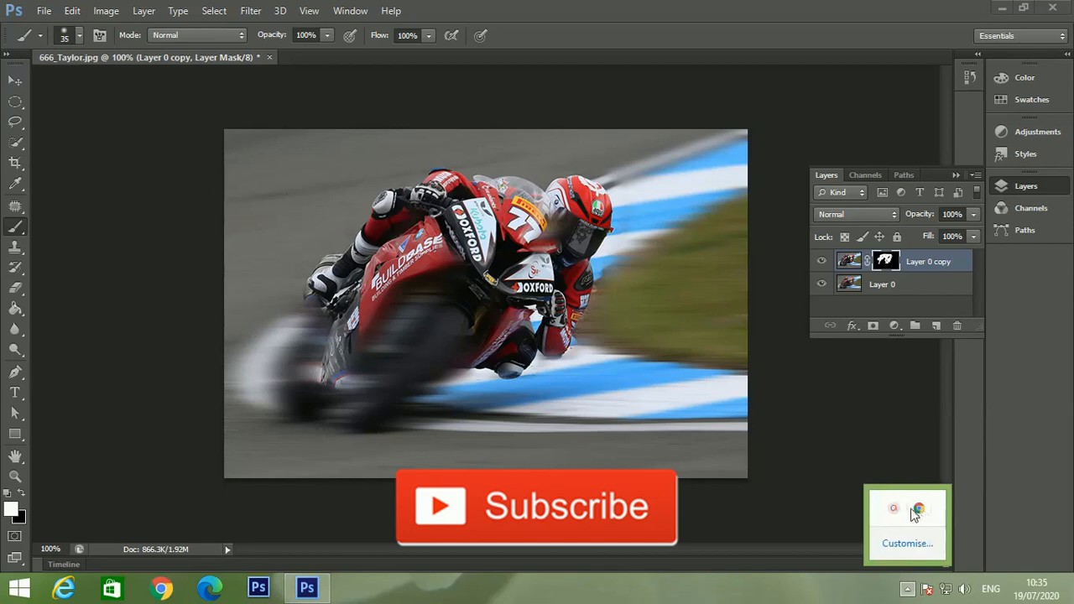